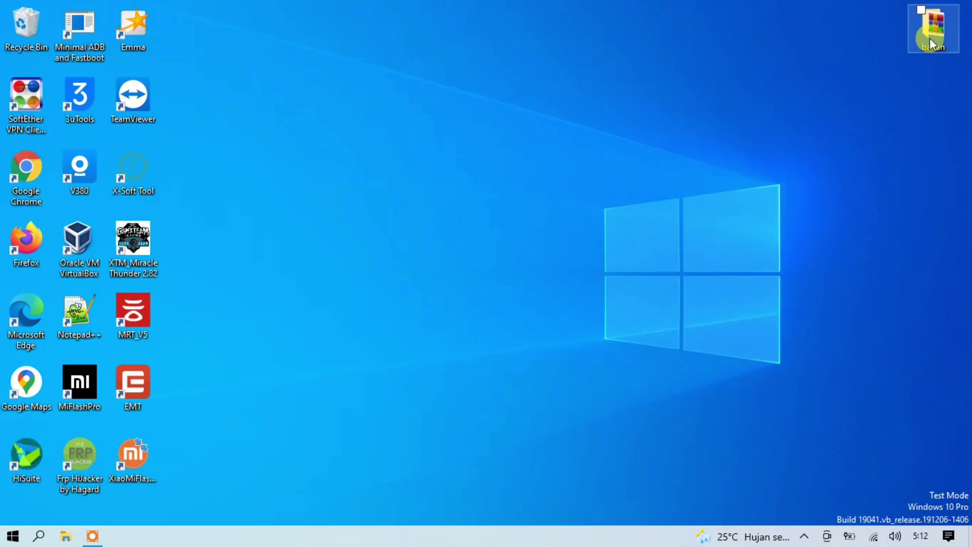
Launch the MTK-v1.0.14.exe installer from MTK_Drivers.zip in the bahan folder on the desktop, and close the archive window
double_click(930, 38)
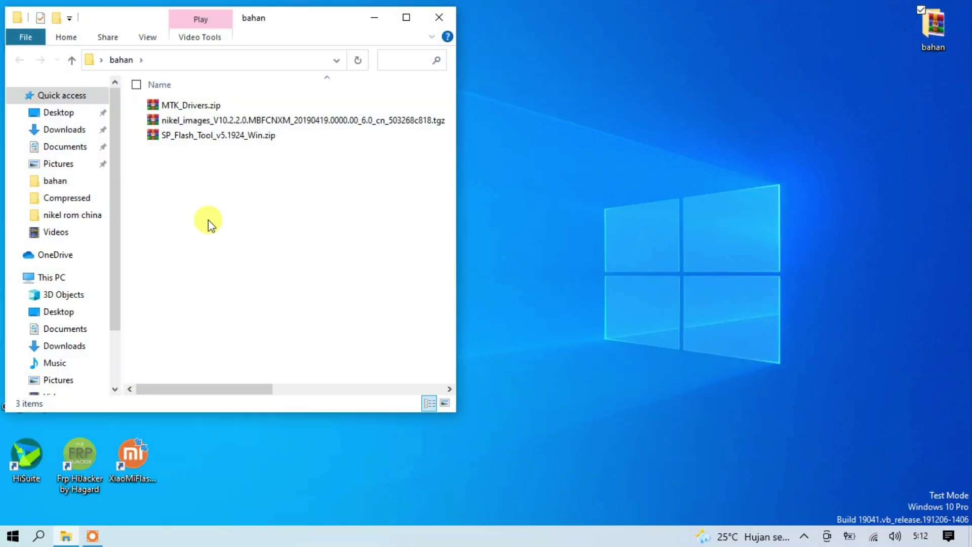
double_click(172, 108)
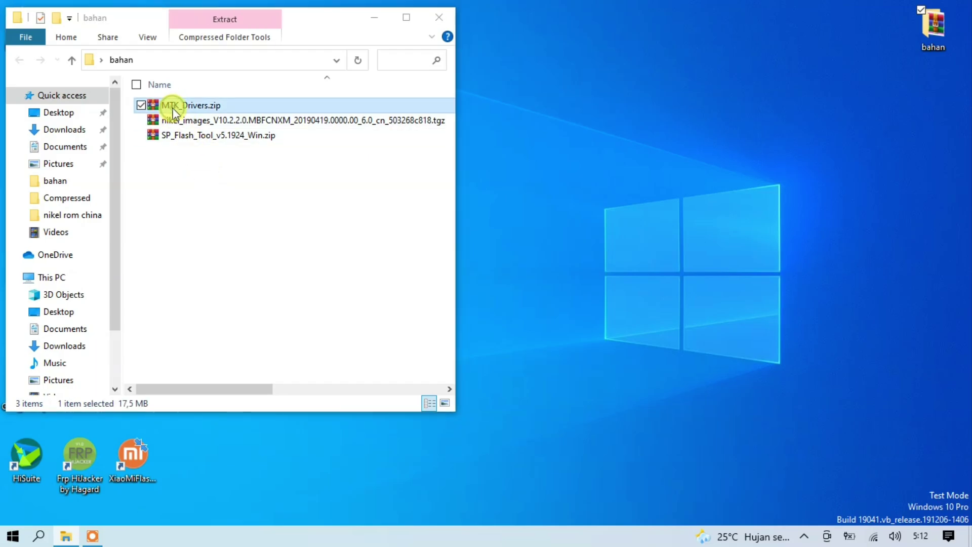
double_click(90, 243)
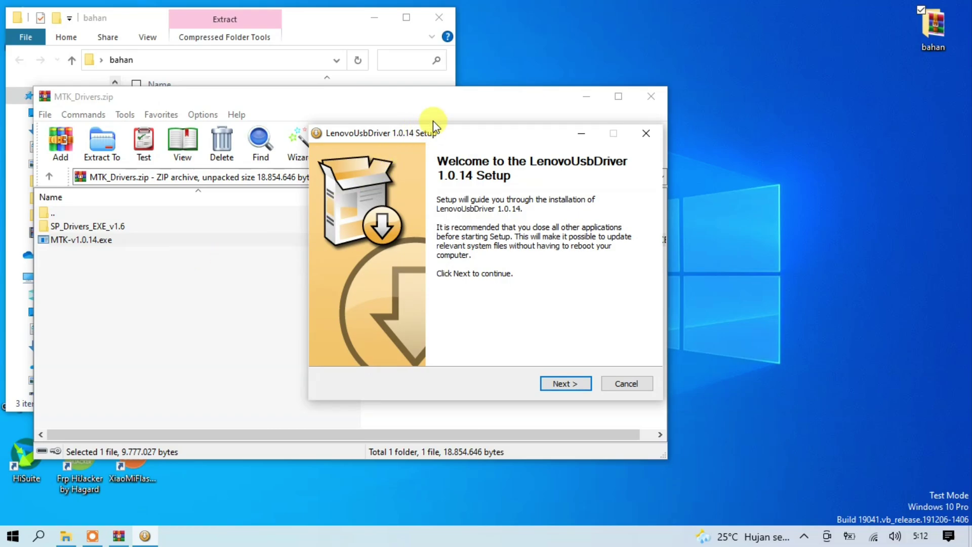
click(651, 97)
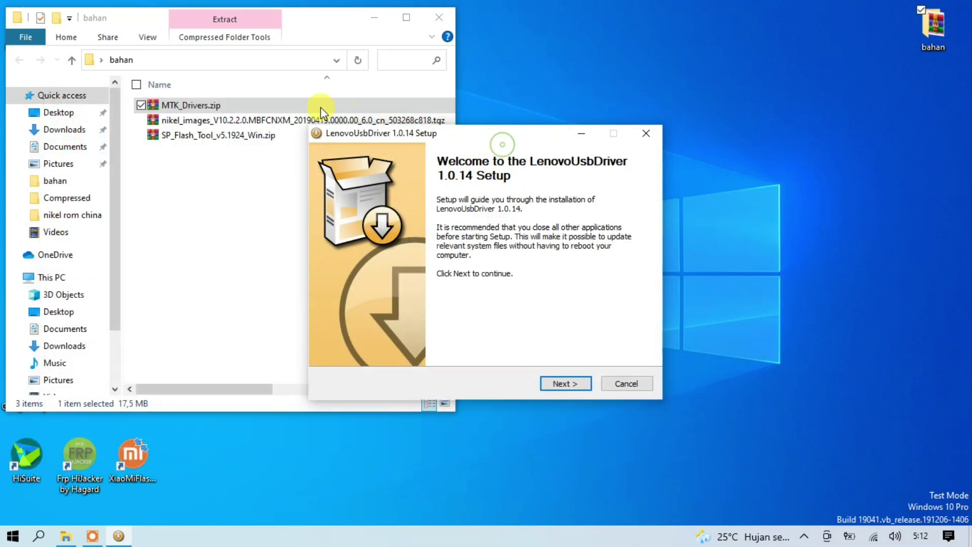
drag(396, 131, 177, 90)
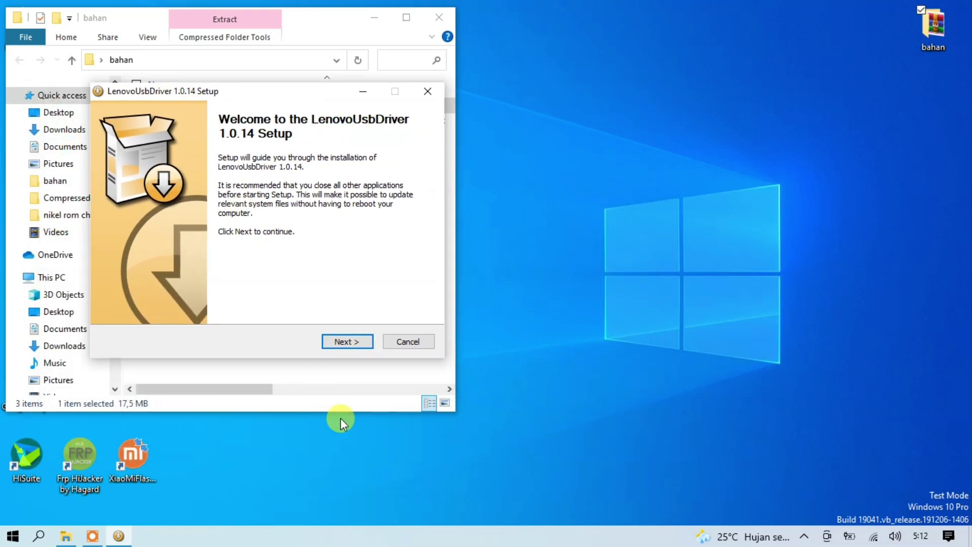
Install LenovoUsbDriver 1.0.14 in the default destination folder, allow the unverified driver software, and finish the setup
click(347, 340)
click(347, 339)
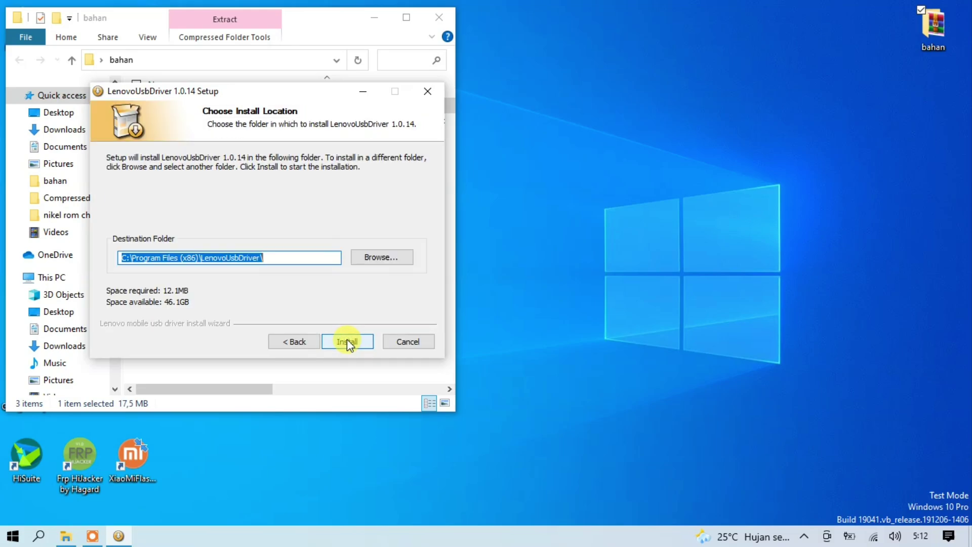
click(347, 342)
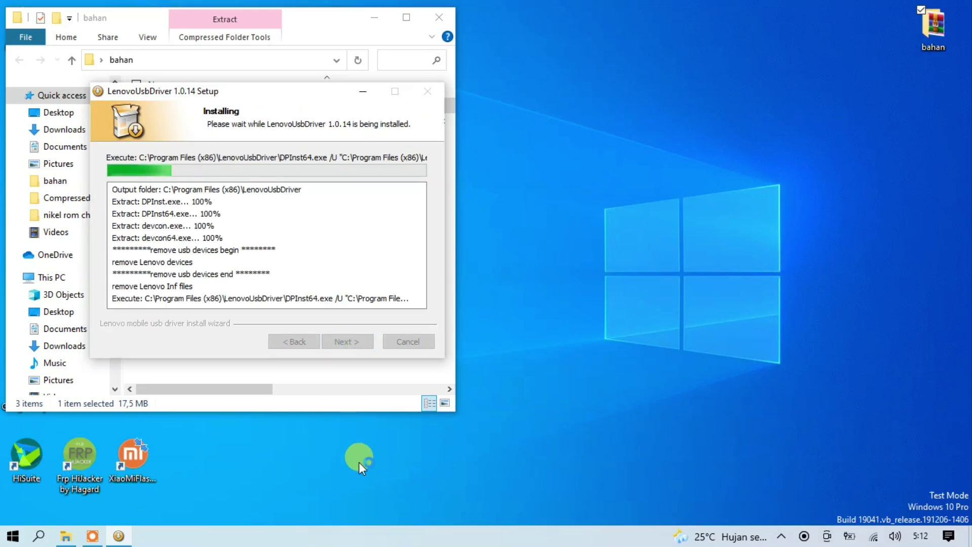
drag(199, 91, 584, 39)
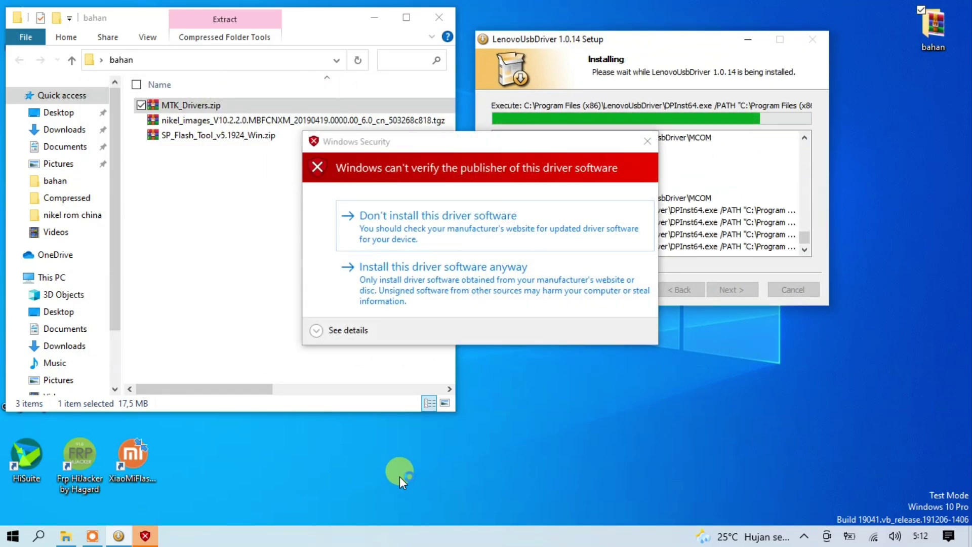
click(374, 281)
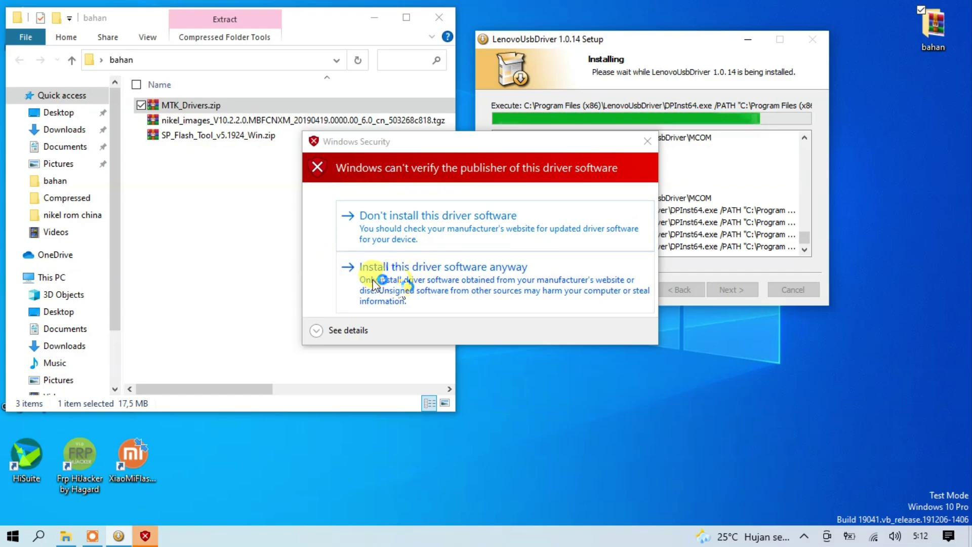
click(487, 290)
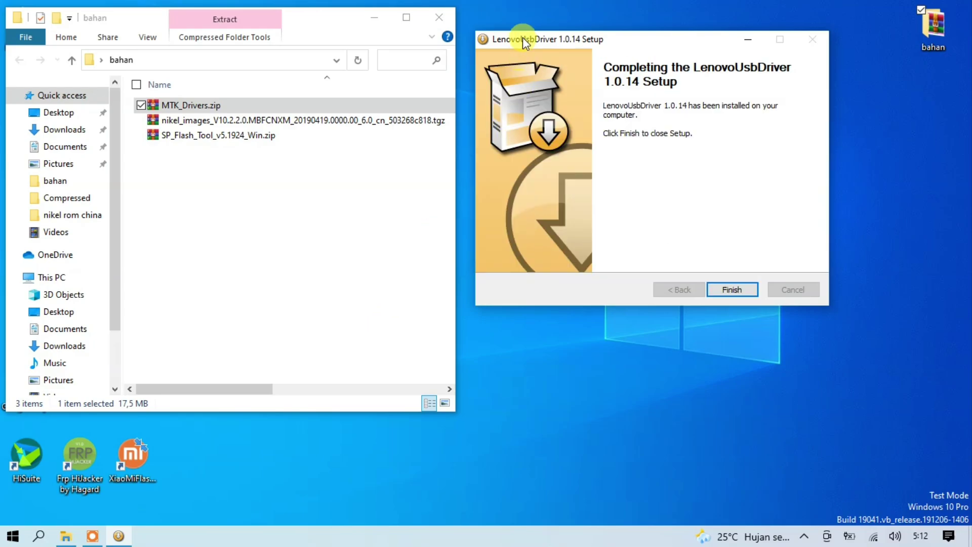
click(732, 290)
click(360, 283)
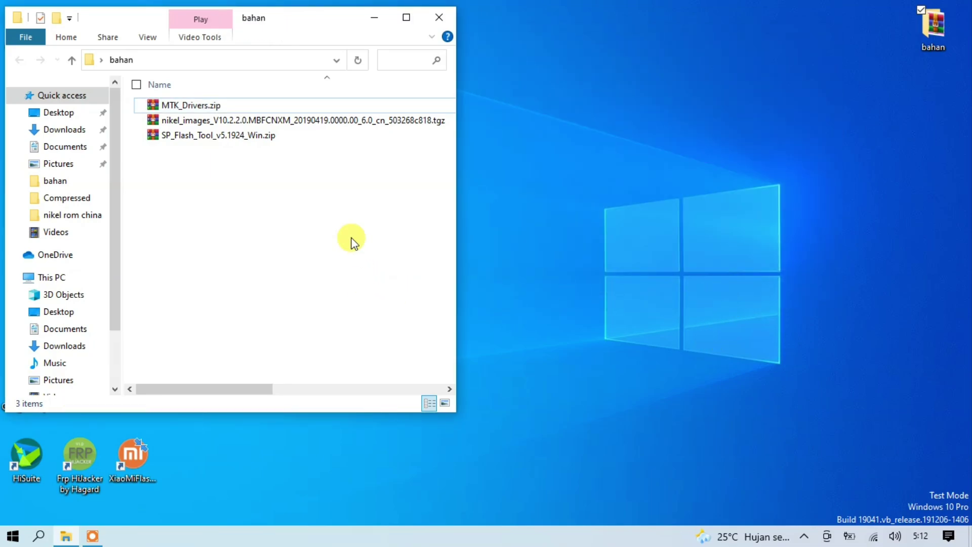
Extract the nikel_images_V10.2.2.0.MBFCNXM_20190419.0000.00_6.0_cn_503268c818.tgz archive directly into the bahan folder
click(309, 121)
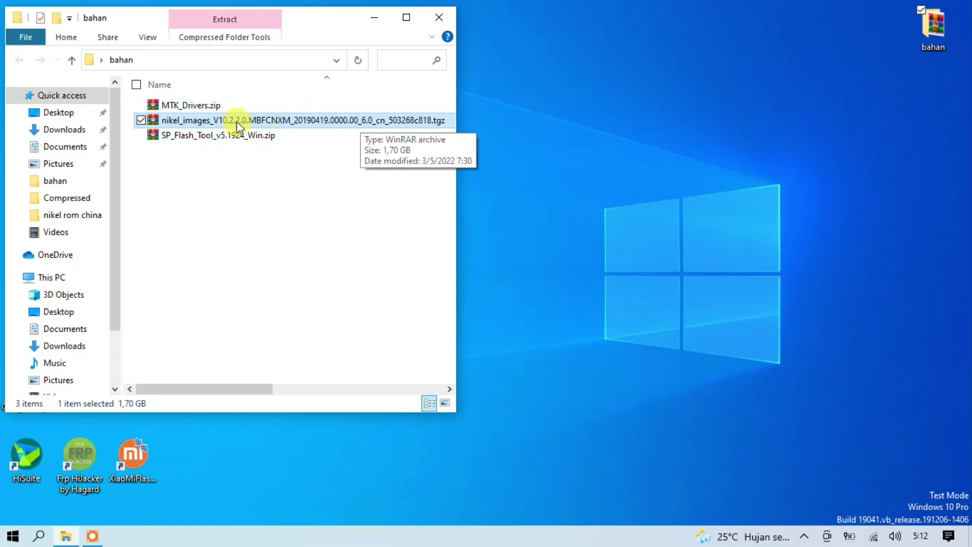
right_click(302, 121)
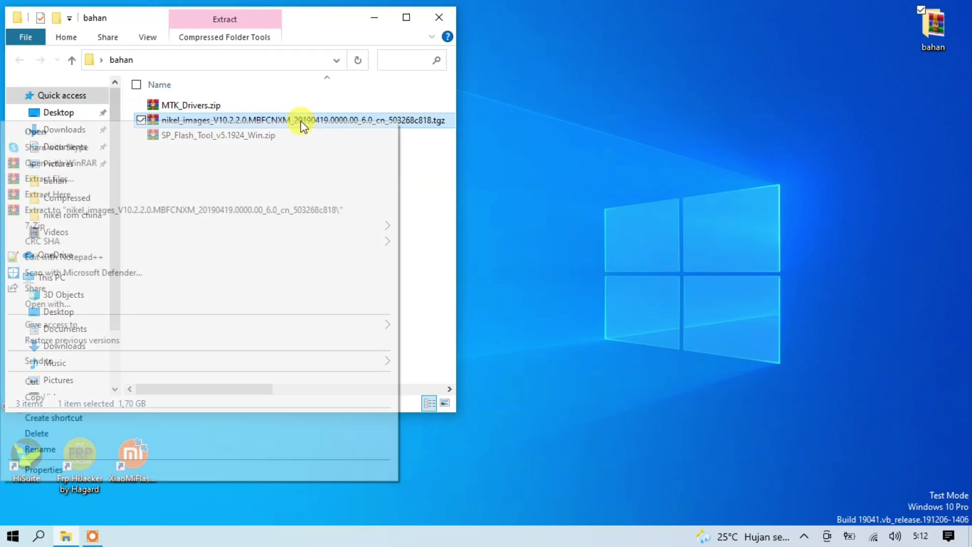
click(267, 199)
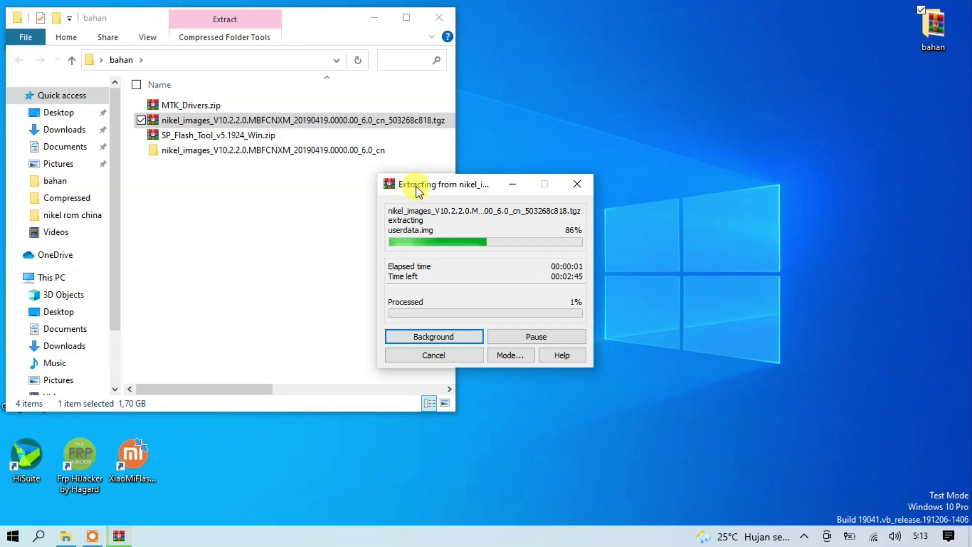
drag(415, 186, 502, 22)
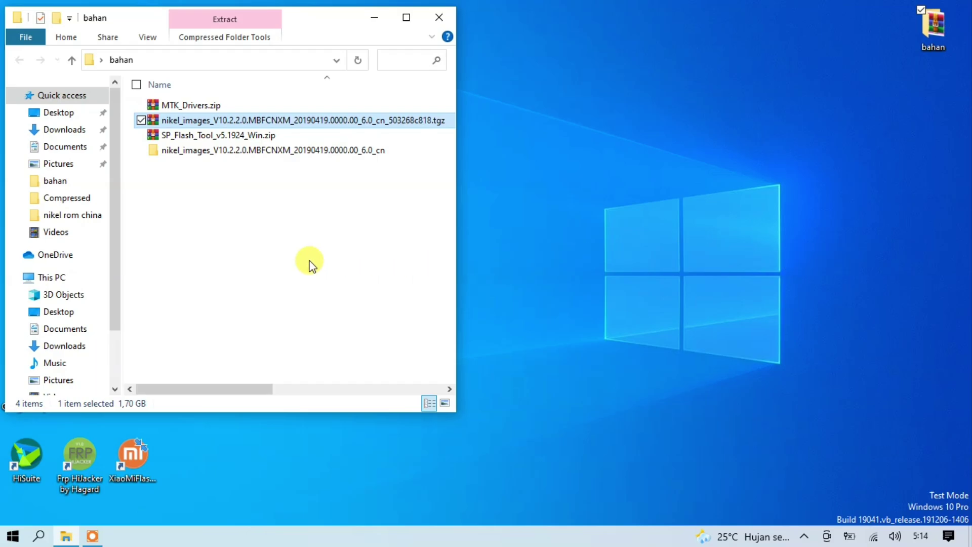
Examine the files in the extracted ROM's images folder and return to the bahan folder
double_click(293, 152)
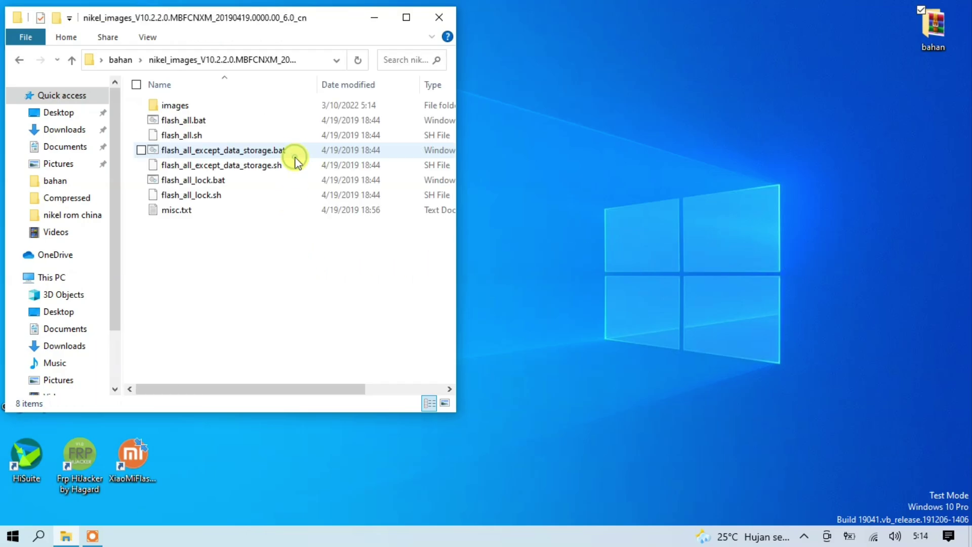
double_click(214, 110)
scroll(226, 202, down, 1)
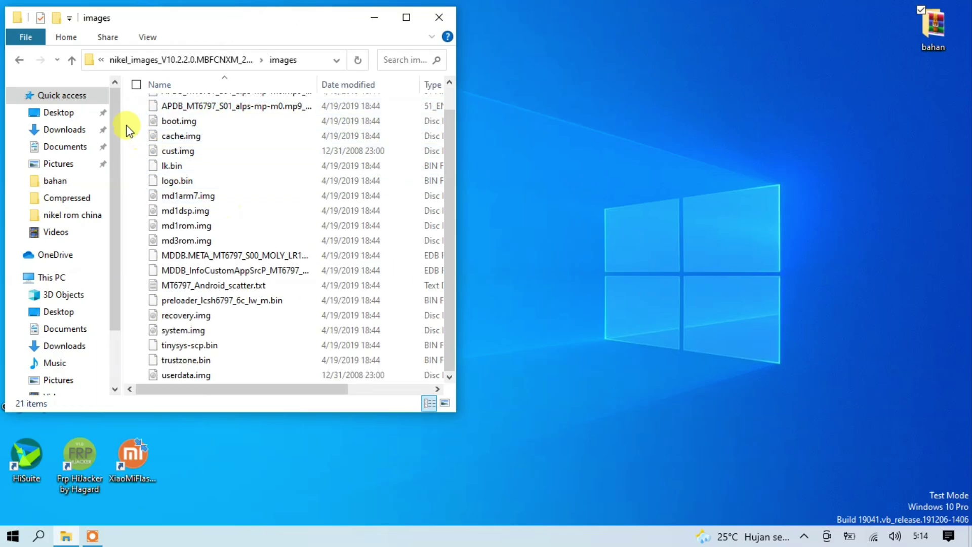
click(18, 60)
click(19, 60)
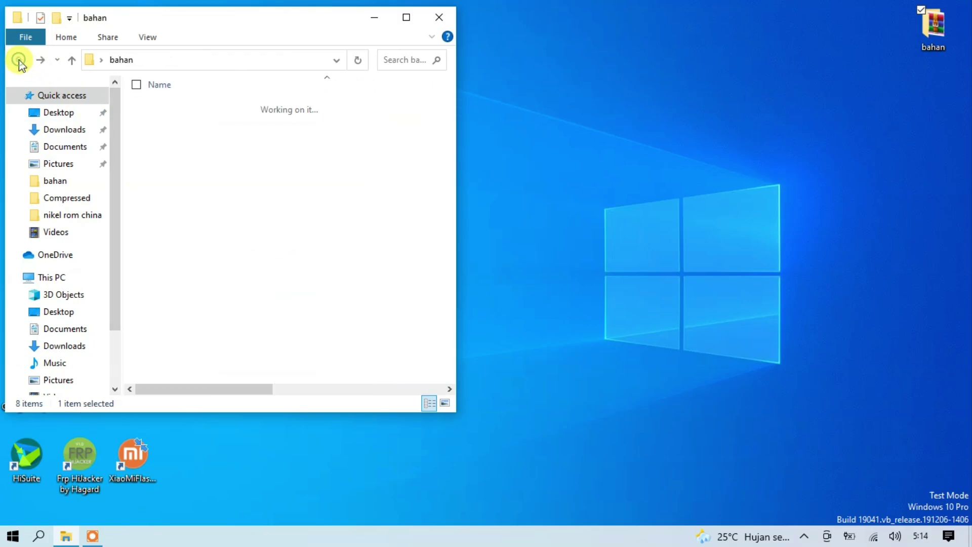
Extract SP_Flash_Tool_v5.1924_Win.zip directly into the bahan folder
click(223, 152)
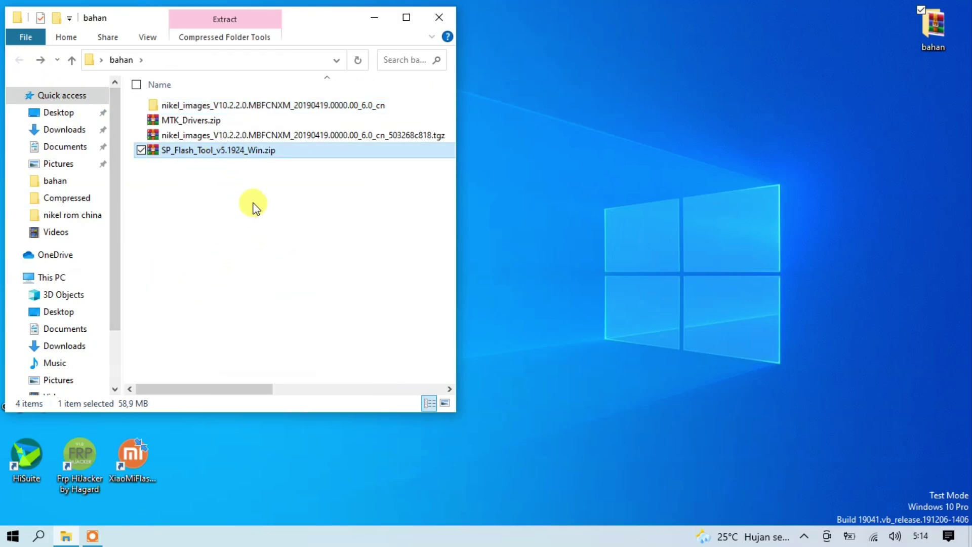
right_click(247, 151)
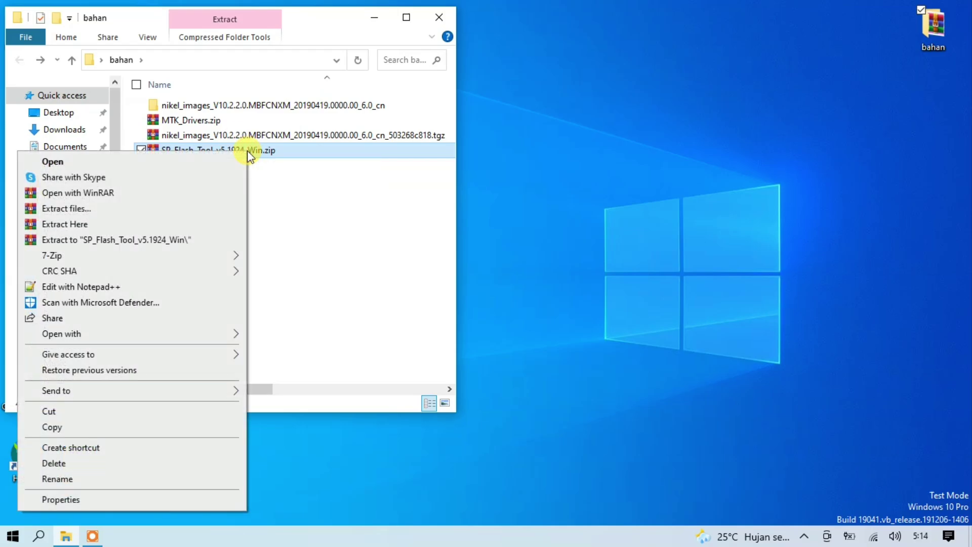
click(190, 223)
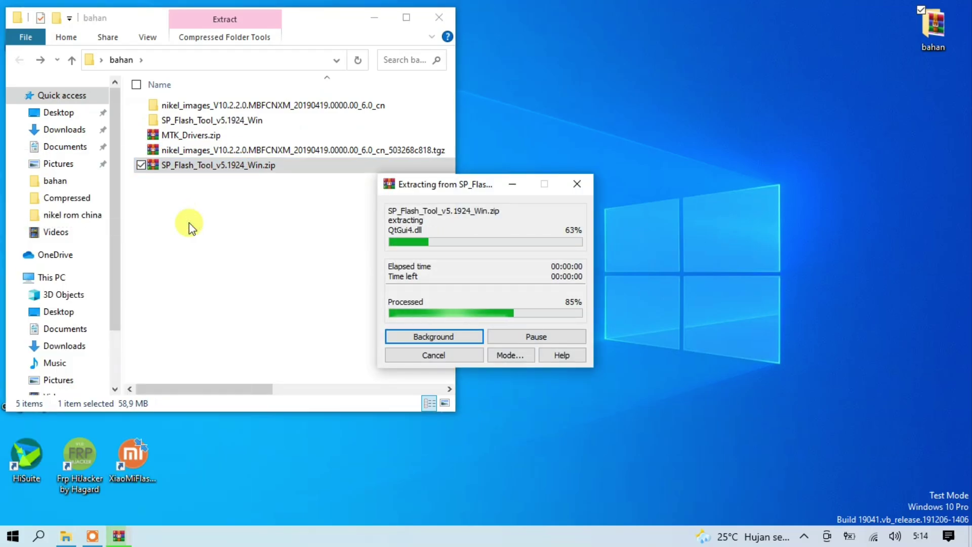
Run flash_tool.exe from the extracted SP_Flash_Tool_v5.1924_Win folder, moving the windows apart
click(212, 123)
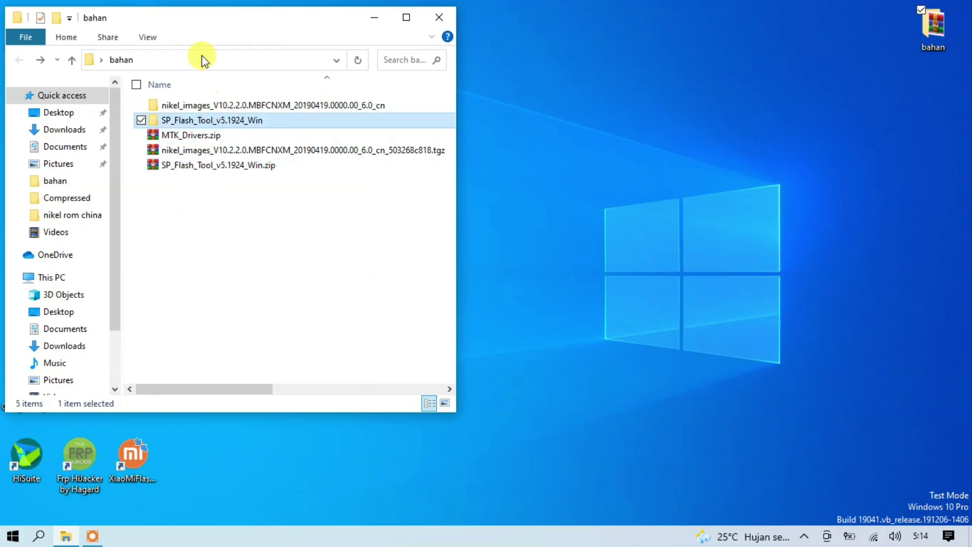
drag(189, 23, 698, 18)
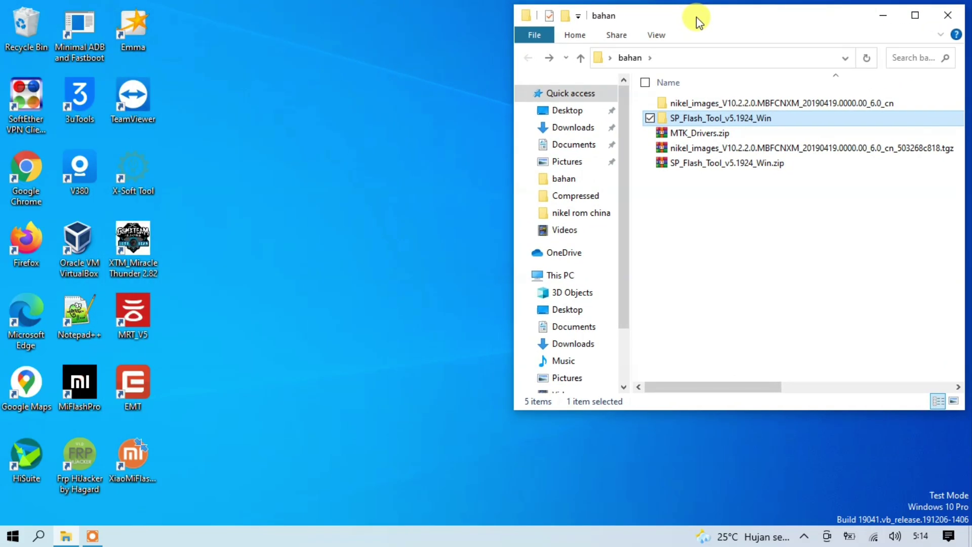
double_click(691, 119)
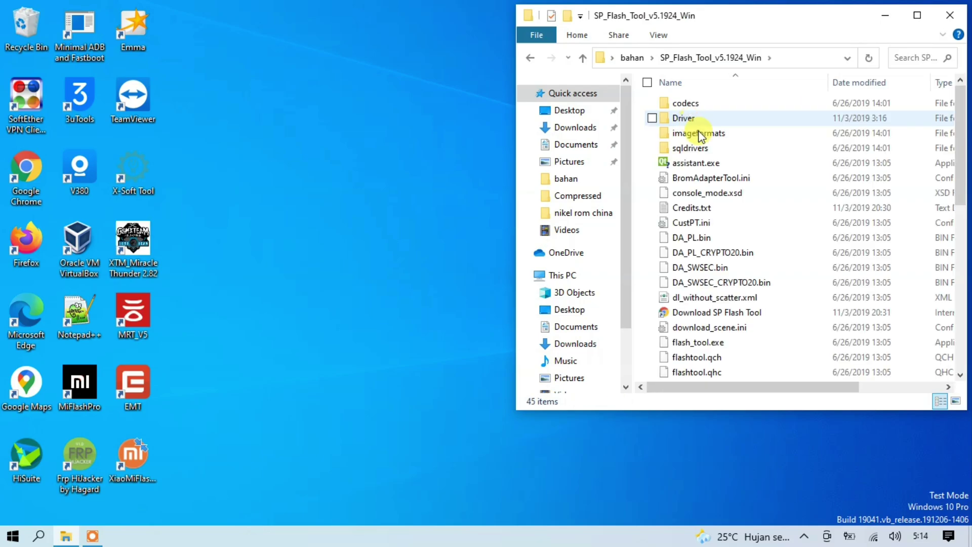
scroll(766, 206, down, 2)
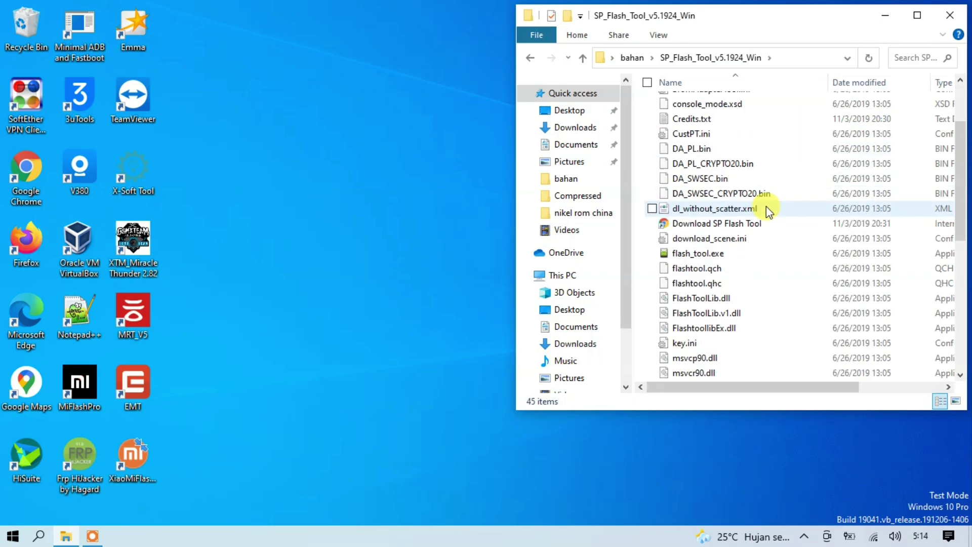
double_click(710, 253)
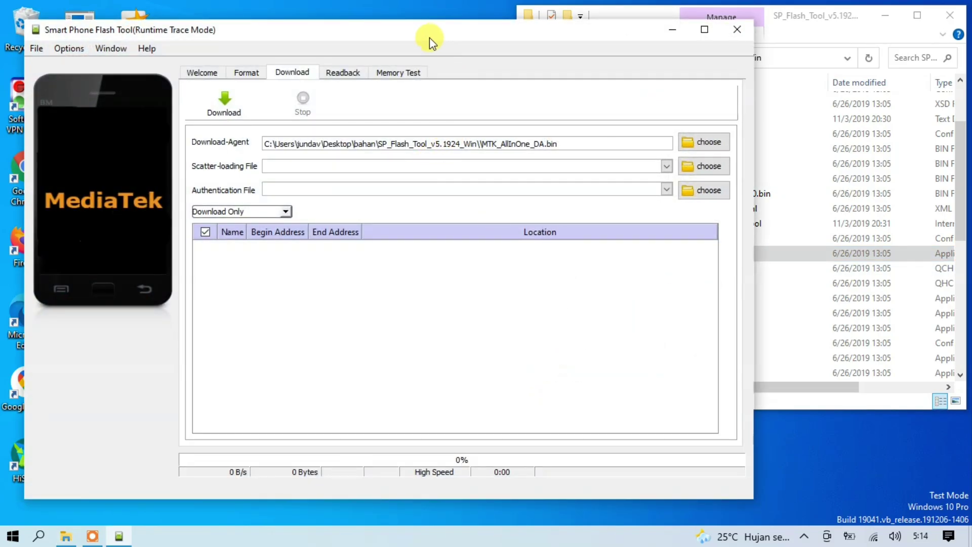
drag(430, 37, 406, 16)
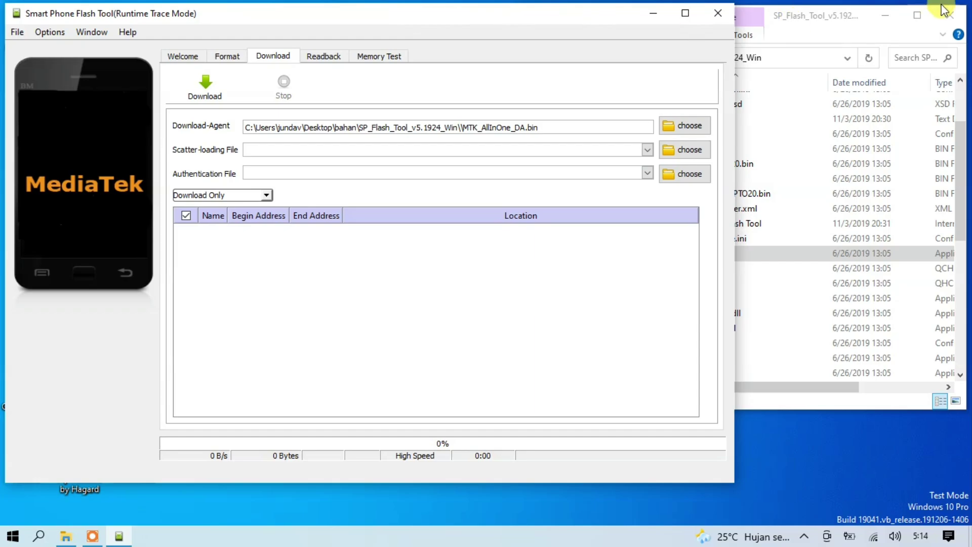
Narrow the navigation pane of the SP_Flash_Tool_v5.1924_Win folder window and place the window beside the flash tool
click(838, 19)
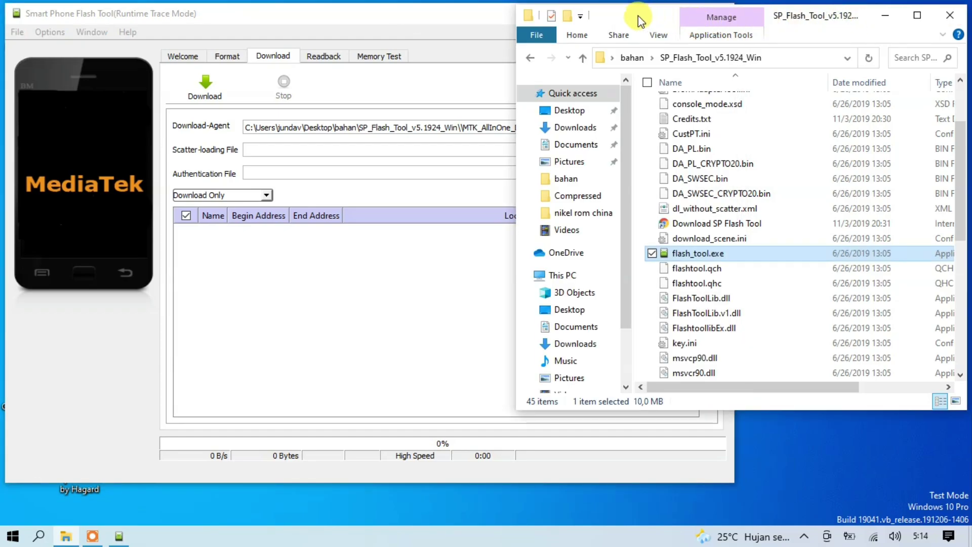
drag(634, 98, 559, 96)
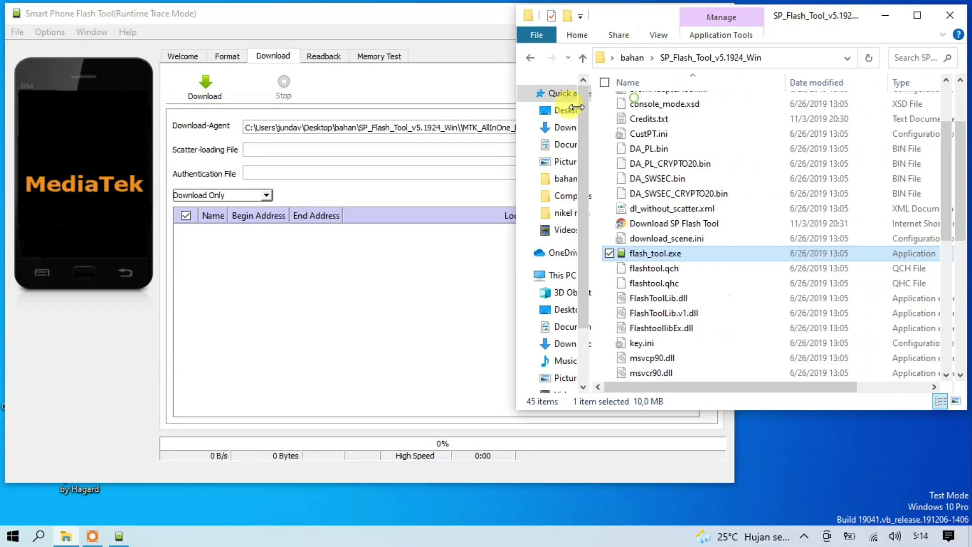
drag(598, 13, 825, 18)
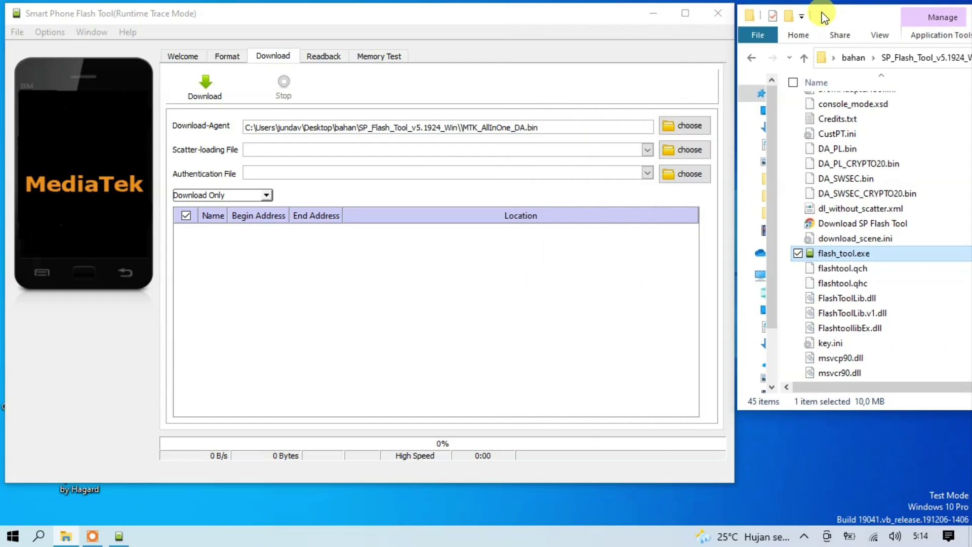
Load MTK_AllInOne_DA.bin from the SP_Flash_Tool_v5.1924_Win folder as the Download-Agent file
click(178, 133)
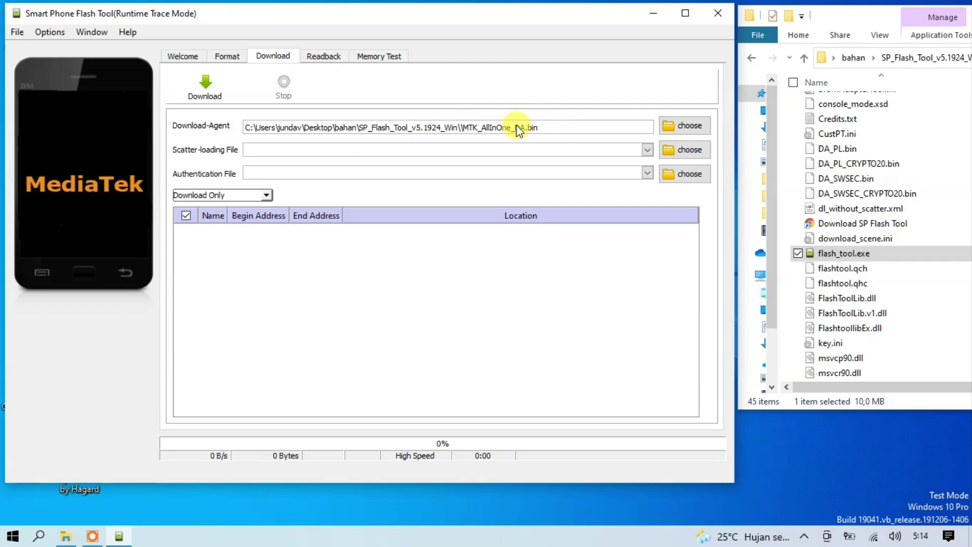
click(688, 126)
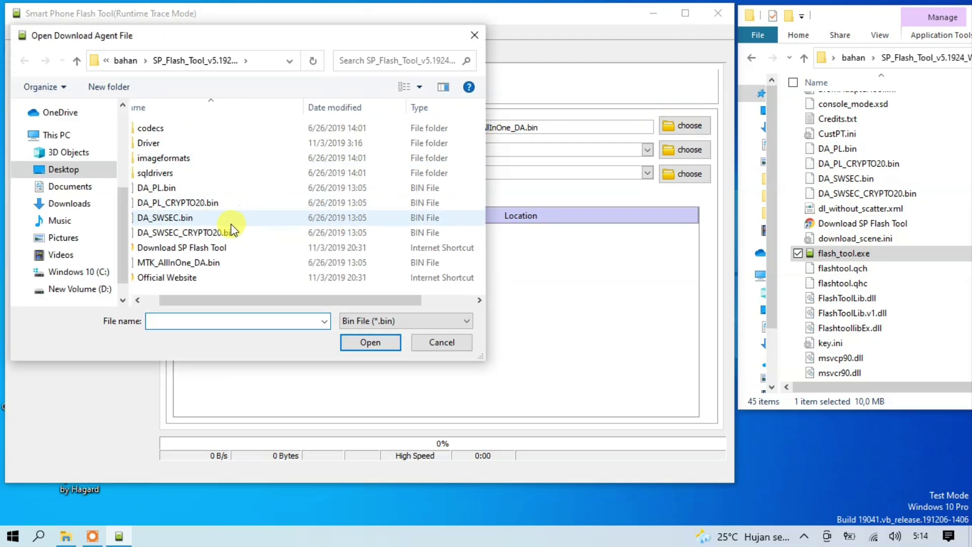
click(197, 264)
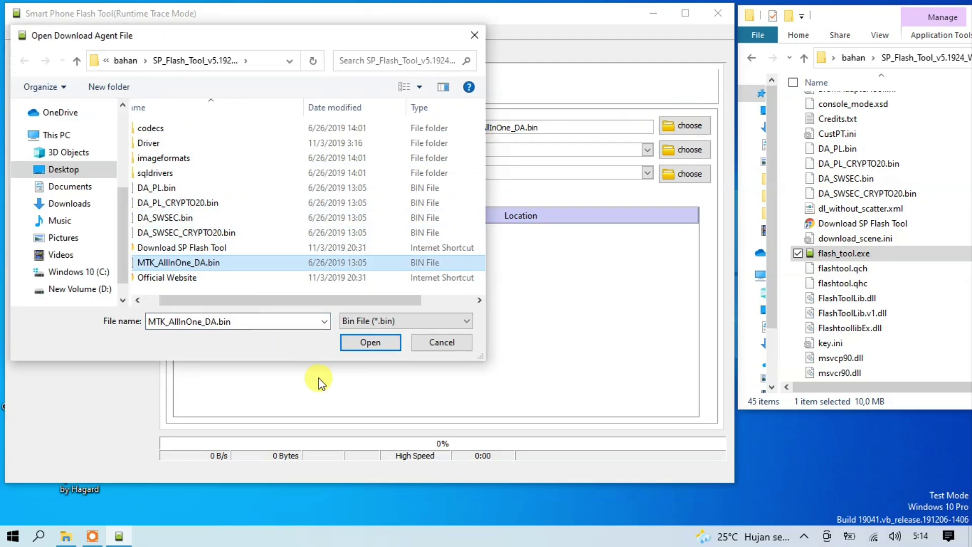
click(357, 346)
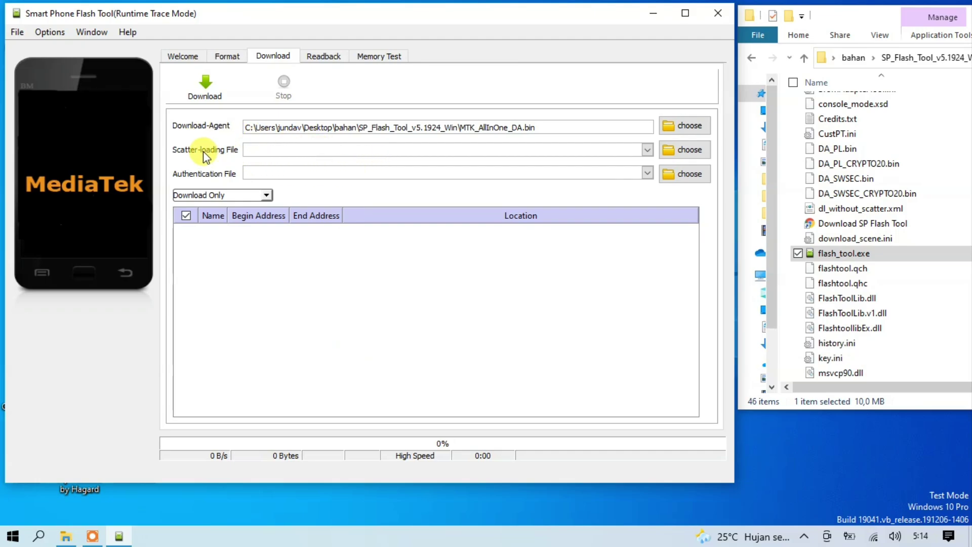
Open the images folder inside nikel_images_V10.2.2.0.MBFCNXM_20190419.0000.00_6.0_cn in bahan, bringing the folder window fully into view
click(751, 60)
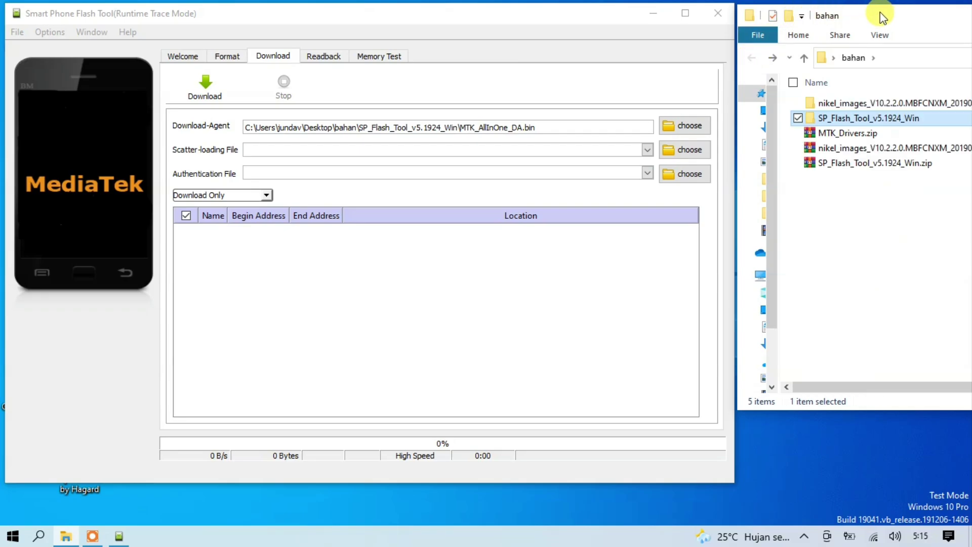
drag(884, 17, 712, 17)
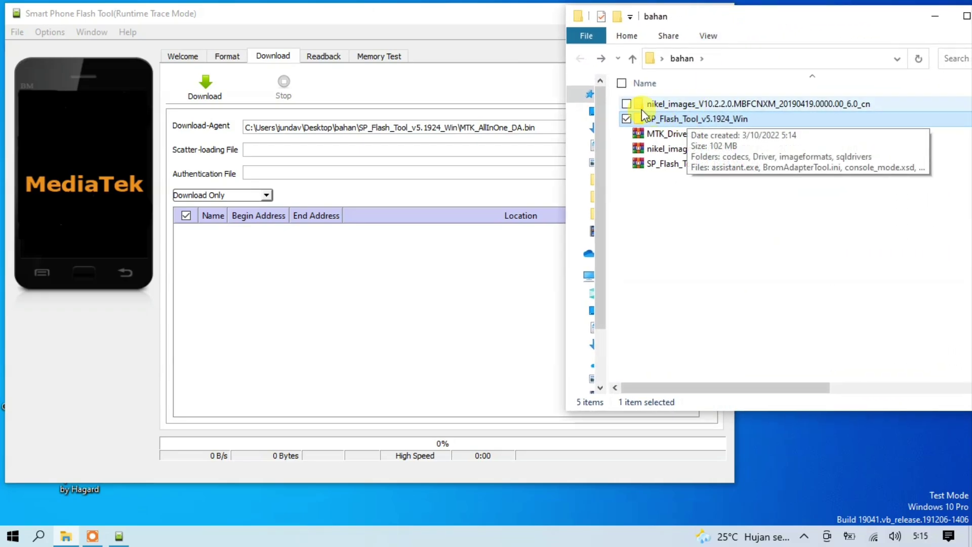
click(660, 109)
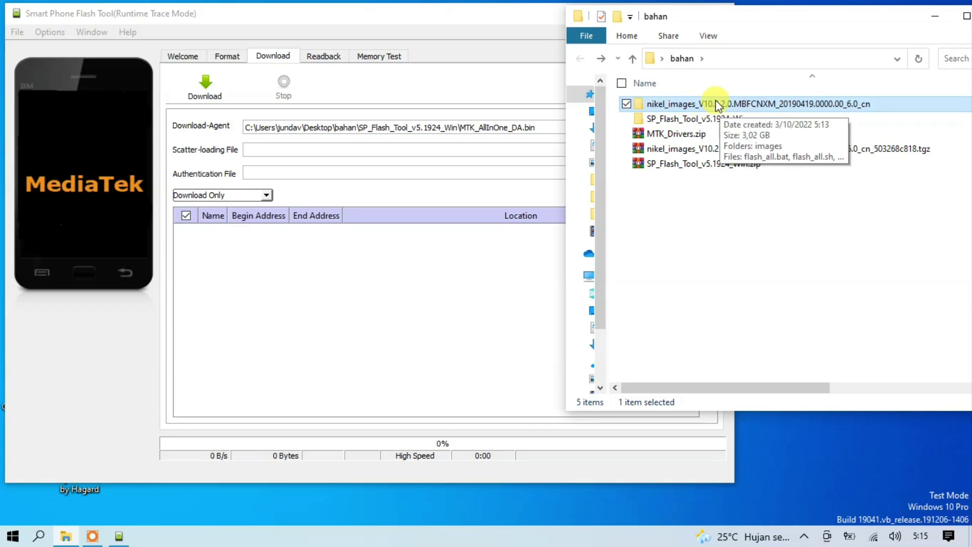
double_click(727, 107)
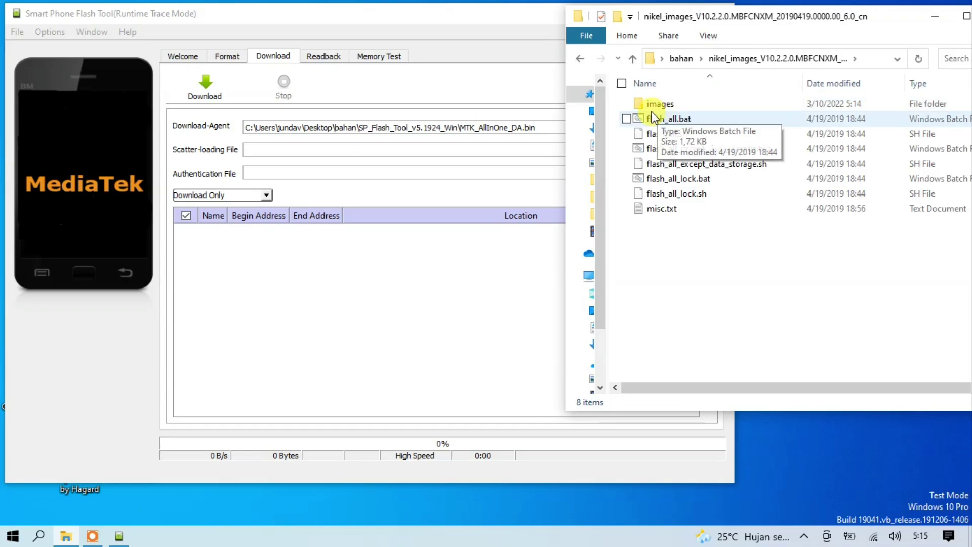
click(656, 109)
double_click(667, 108)
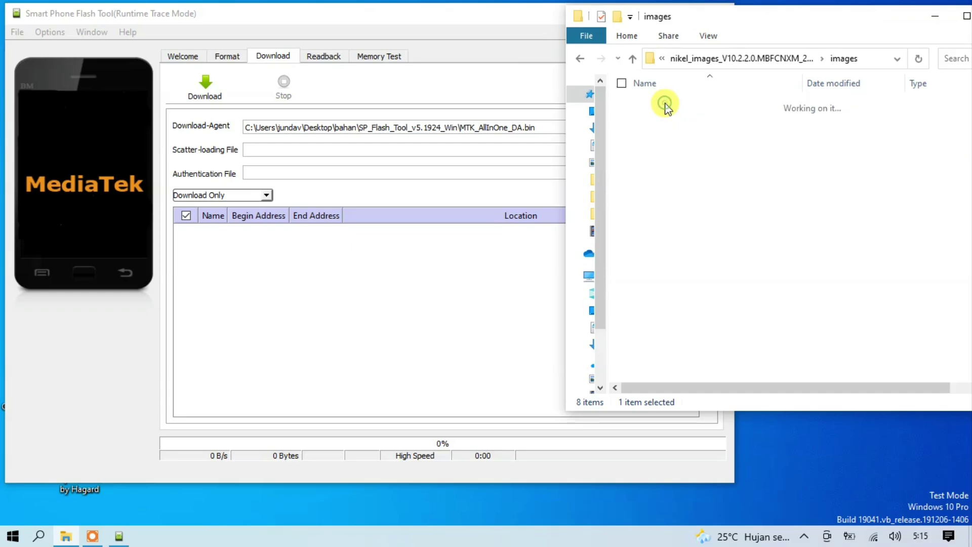
Locate and select MT6797_Android_scatter.txt in the images folder, and place the folder window back beside the flash tool
scroll(704, 160, down, 1)
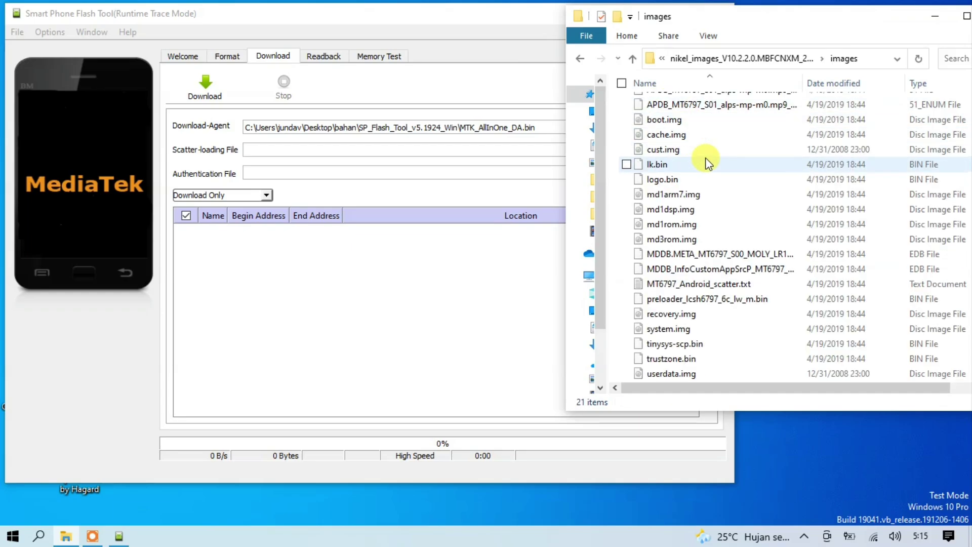
click(712, 285)
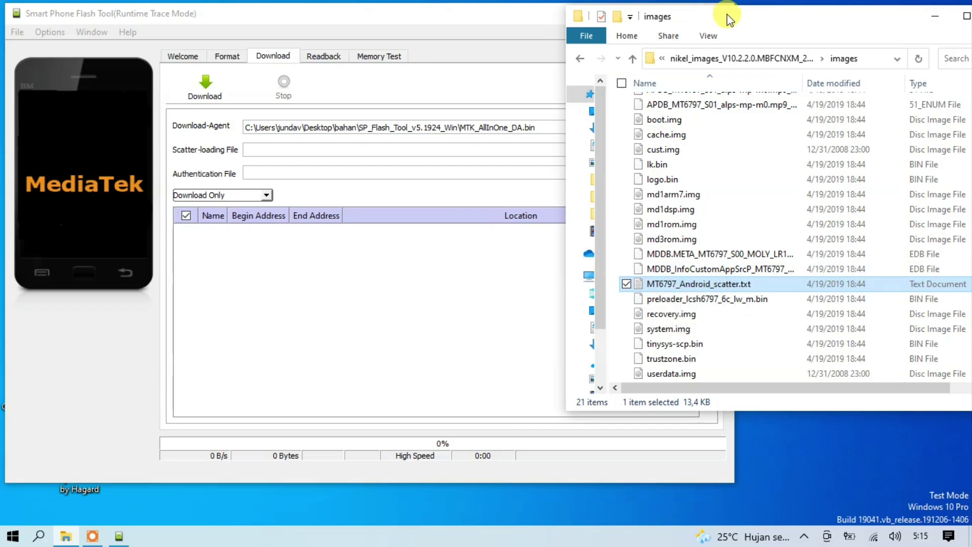
drag(729, 20, 900, 19)
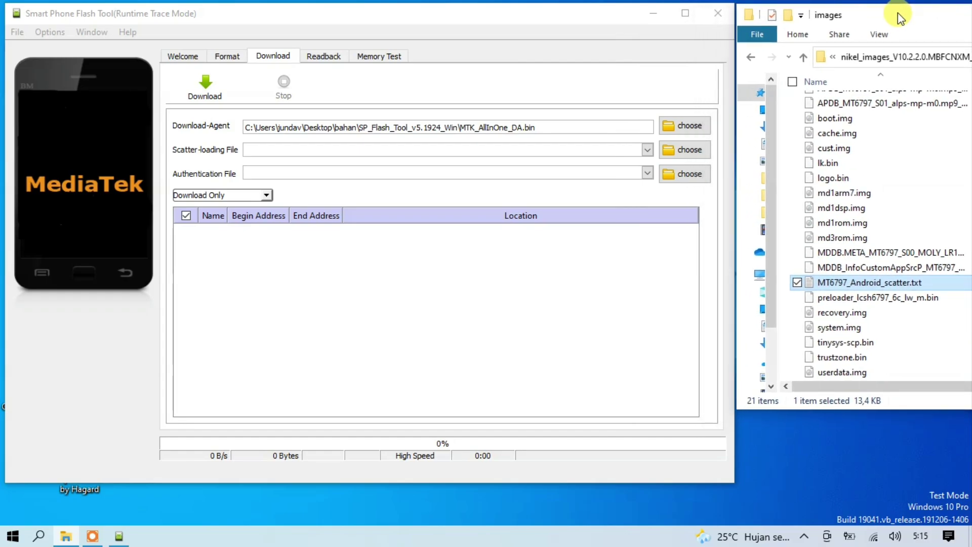
Load MT6797_Android_scatter.txt from the nikel ROM's images folder, inside bahan on the Desktop, as the Scatter-loading File
click(691, 150)
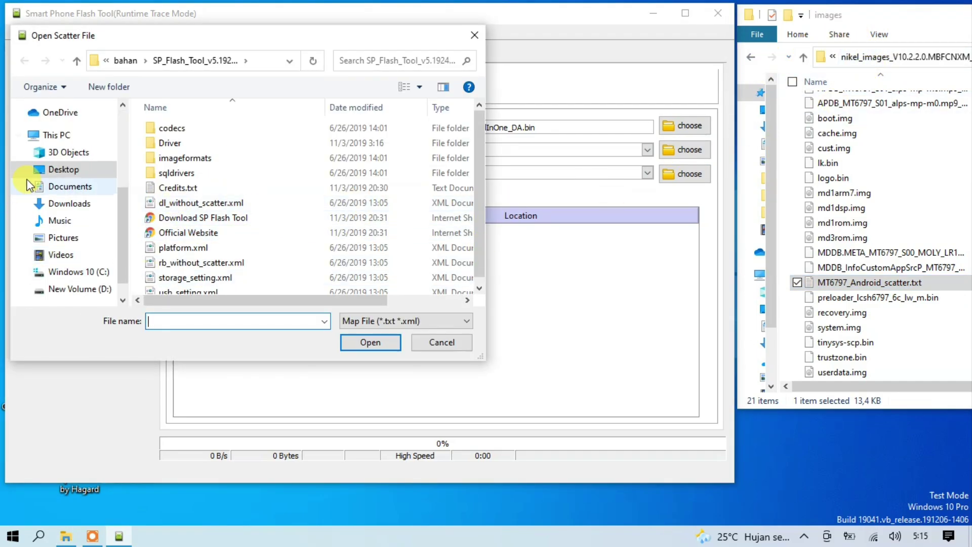
scroll(45, 183, up, 2)
click(61, 238)
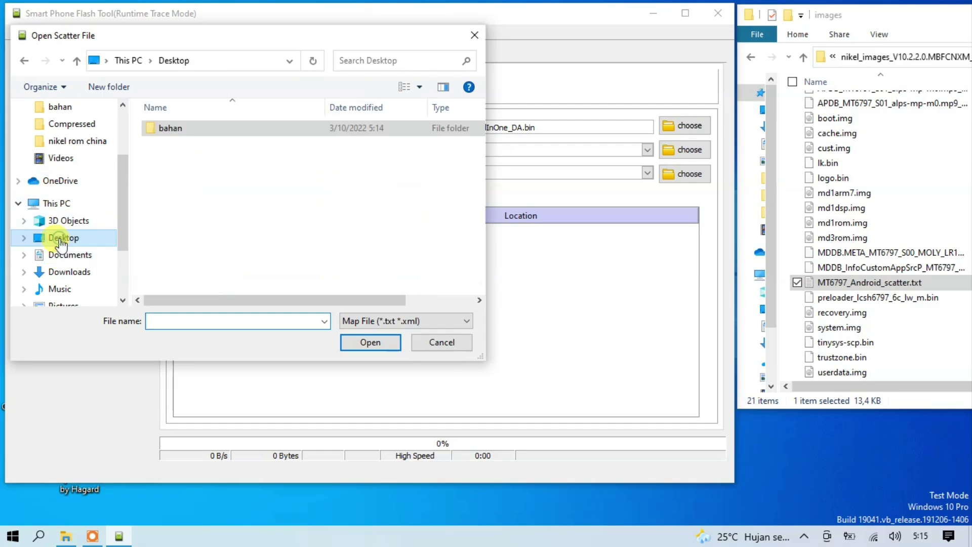
double_click(174, 131)
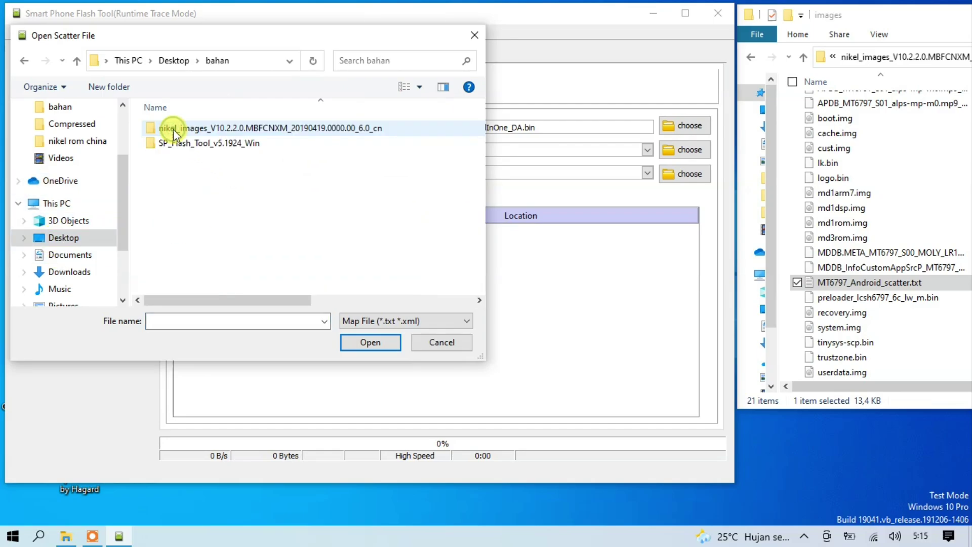
click(205, 133)
double_click(205, 134)
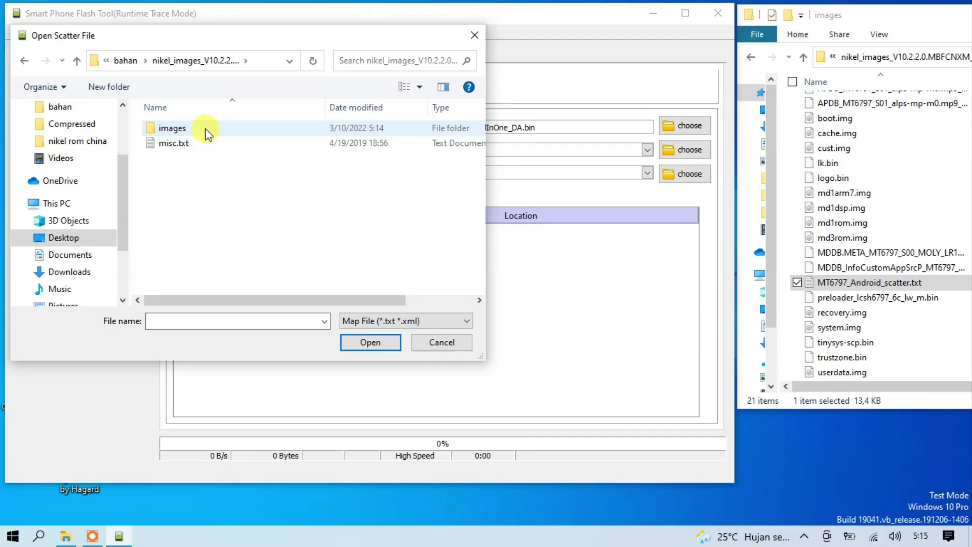
double_click(184, 127)
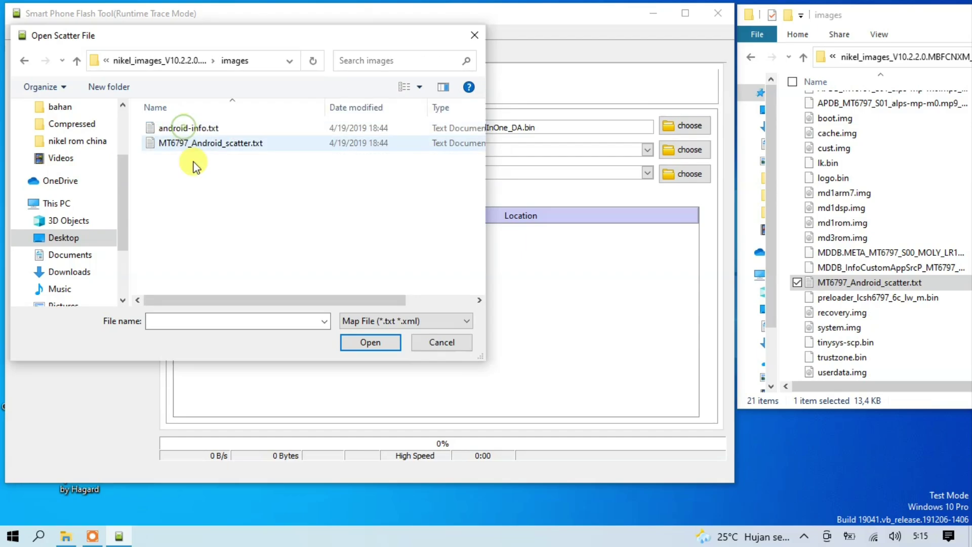
click(173, 147)
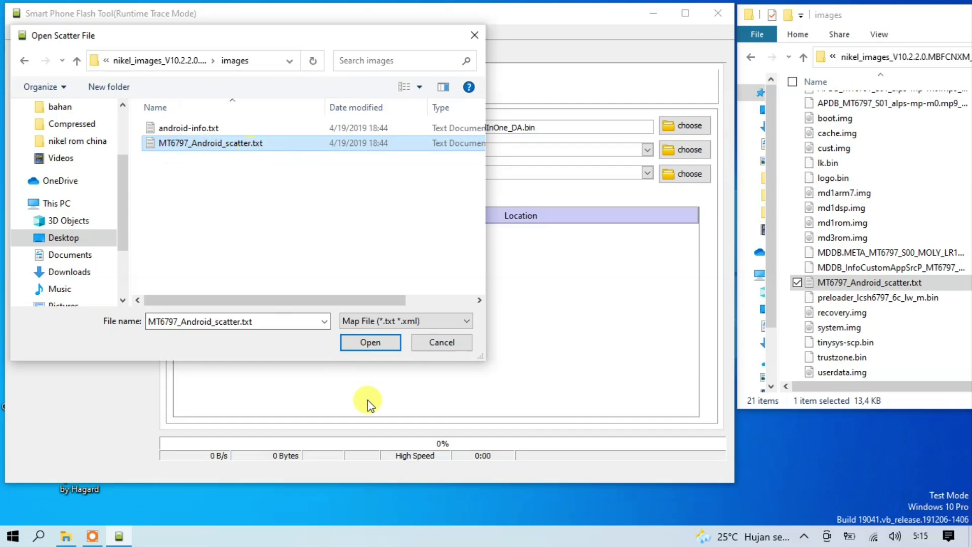
click(371, 343)
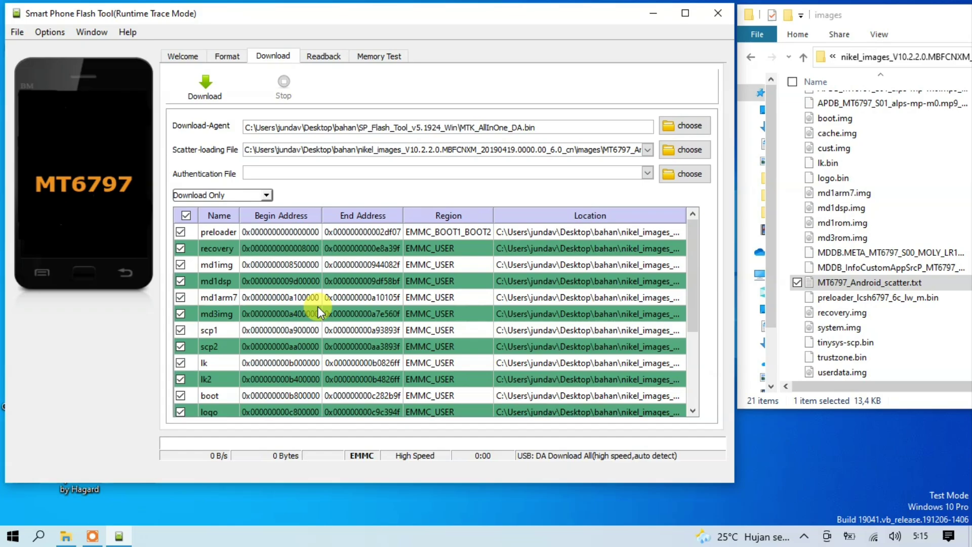
Exclude the preloader partition from flashing and start the download in Download Only mode
click(180, 232)
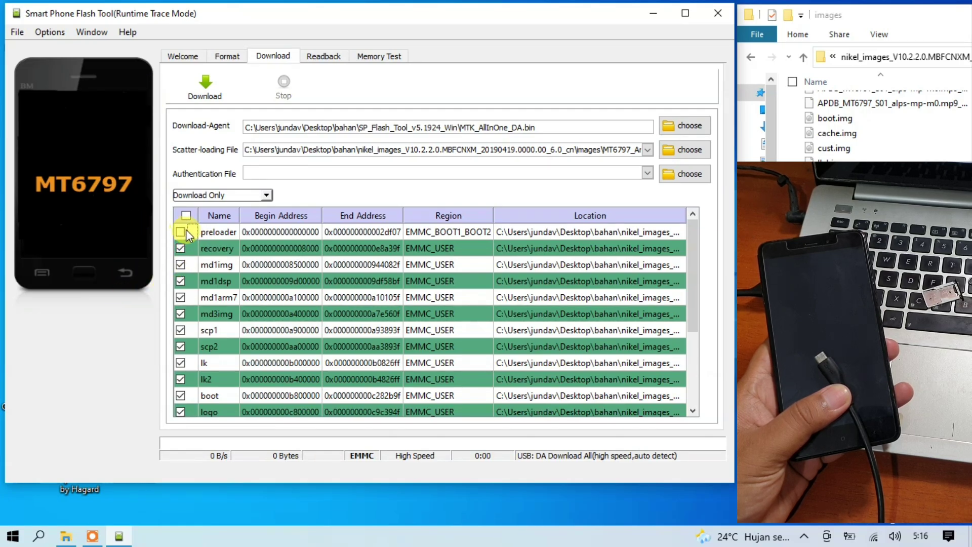
click(206, 95)
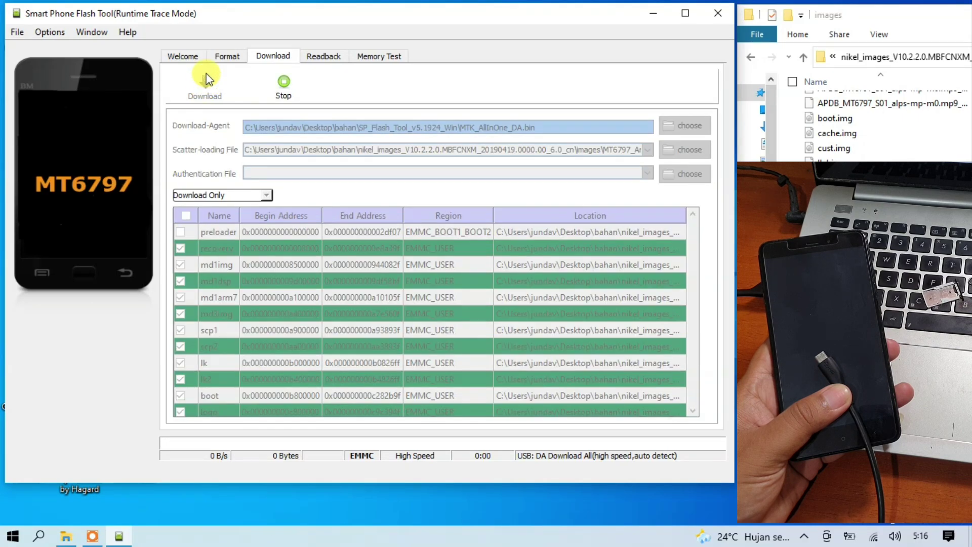